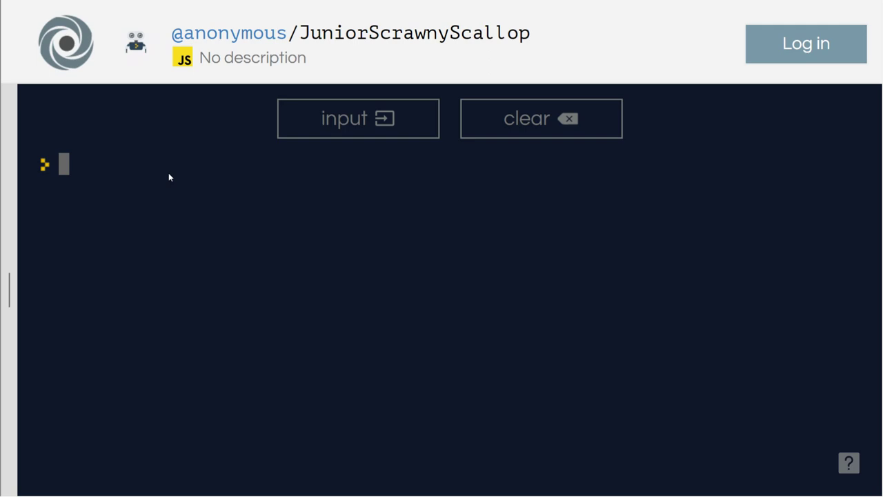
Evaluate the bitwise expressions 1 & 2, 0 & 1 and 1 | 2, returning 0, 0 and 3.
type("`1")
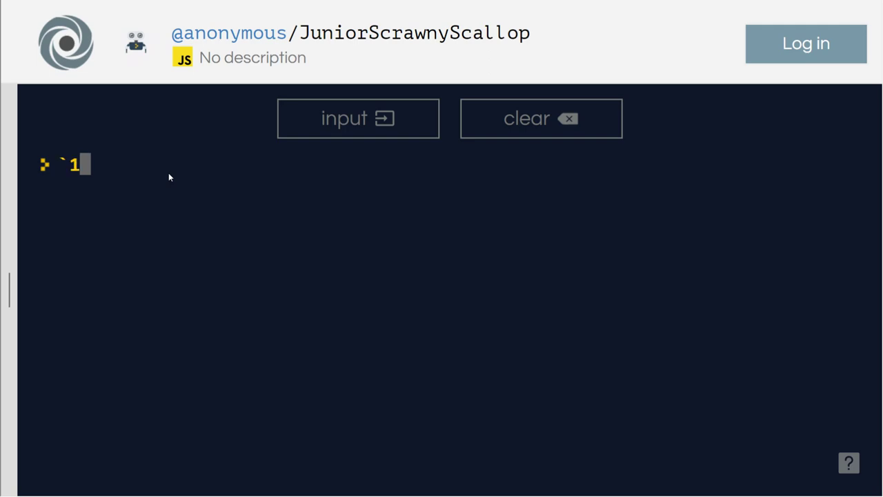
key("BackSpace")
key("BackSpace")
type("1 ")
type("& 2")
key("Return")
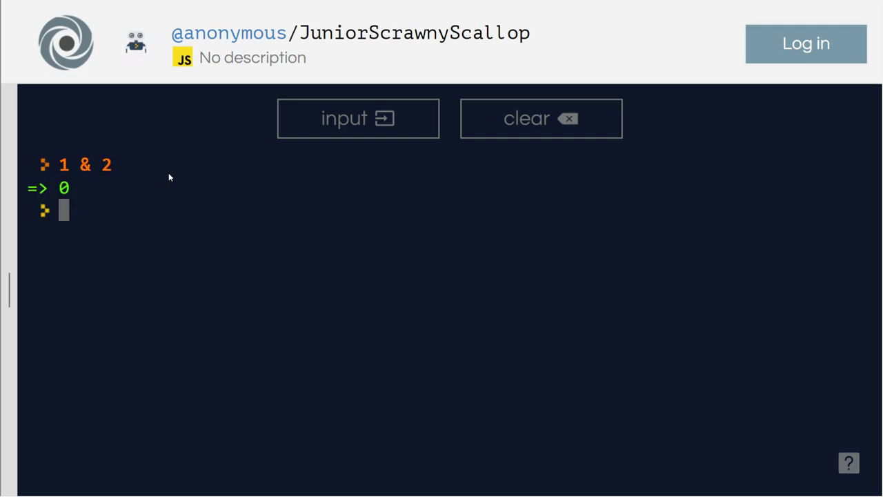
type("0 & ")
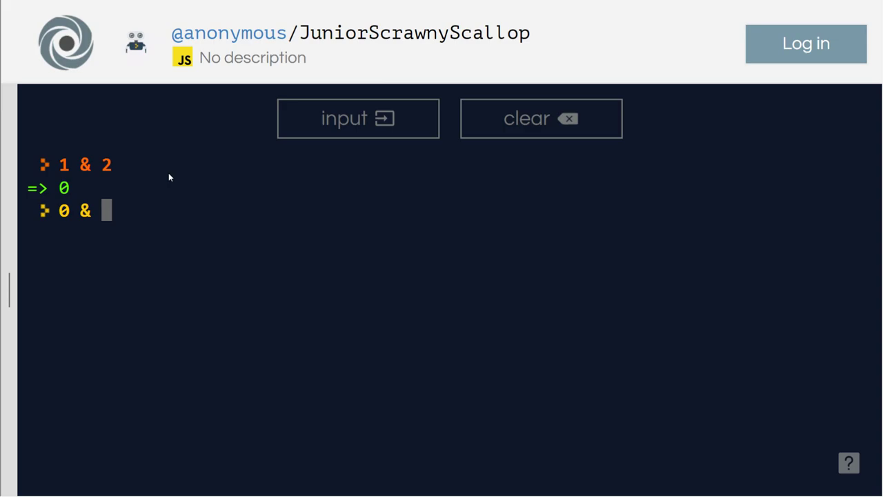
type("1")
key("Return")
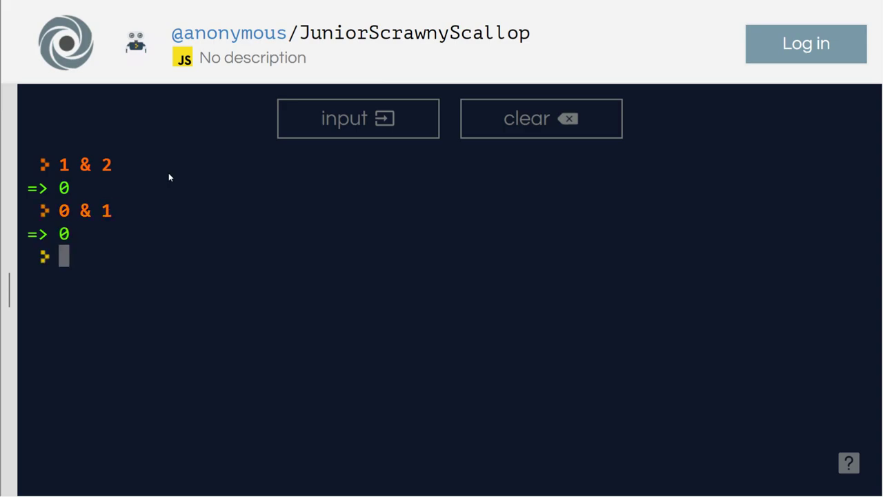
type("1 ")
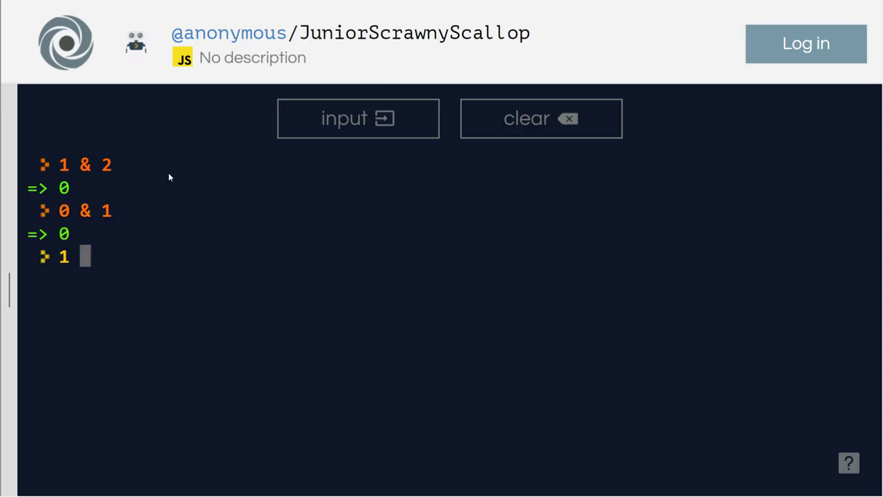
type("| 2")
key("Return")
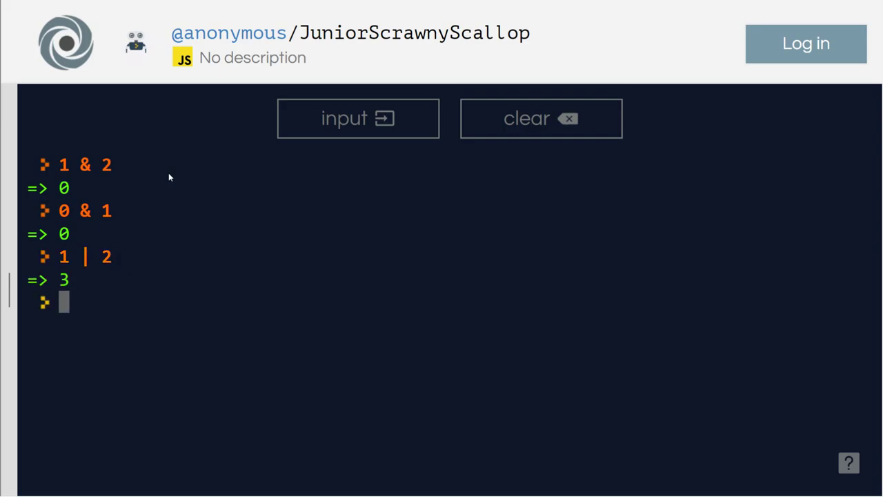
type("1")
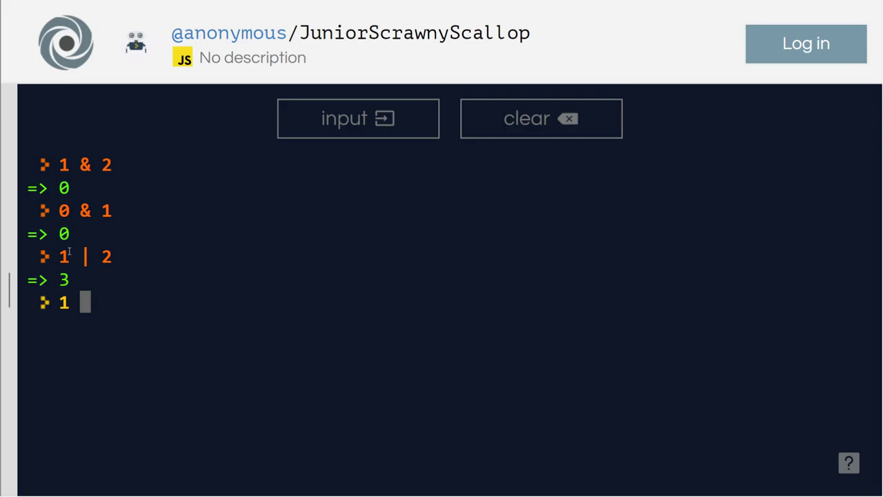
left_click_drag(63, 256, 71, 259)
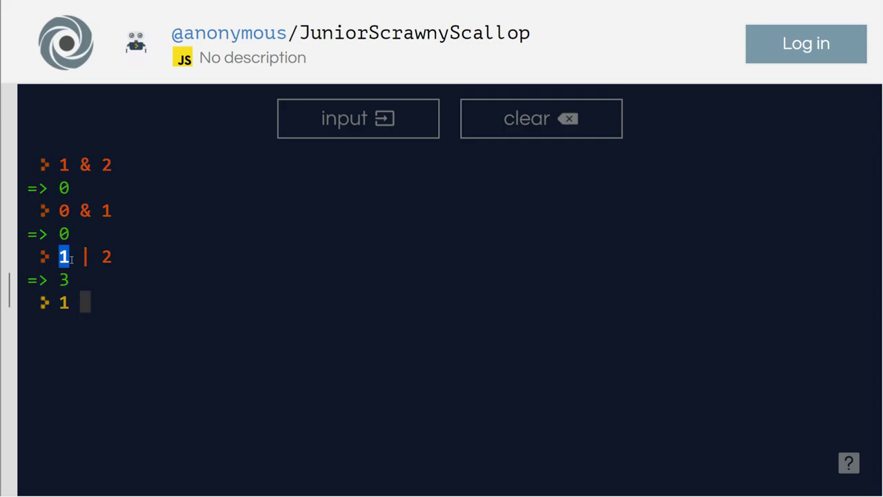
double_click(76, 256)
double_click(106, 256)
left_click(122, 260)
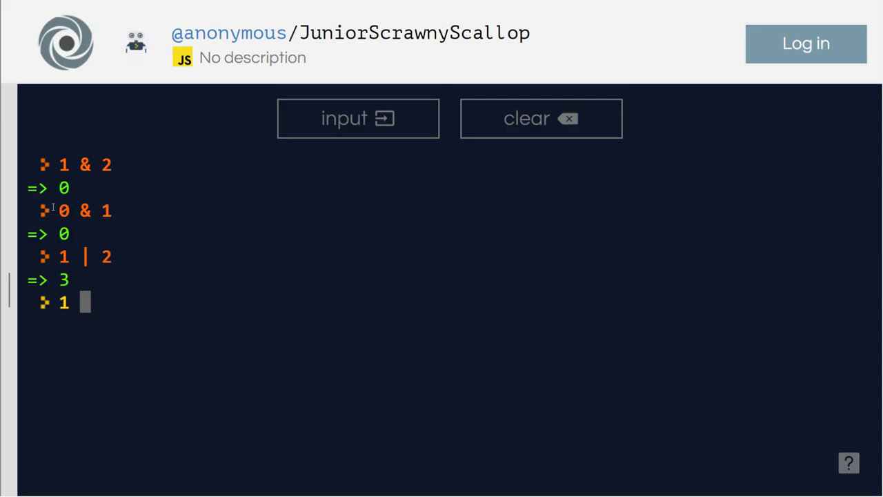
left_click_drag(54, 208, 69, 208)
left_click(108, 302)
Complete and evaluate the XOR expression 1 ^ 2, which returns 3.
type("^ ")
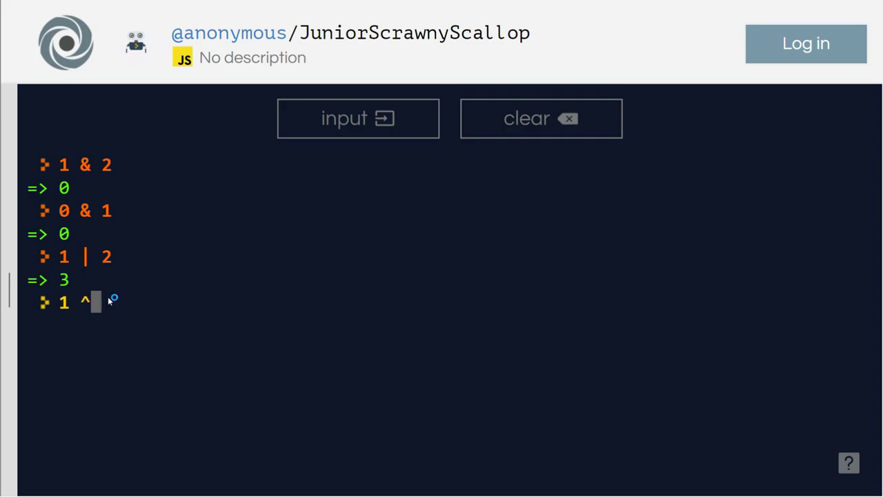
type("2")
key("Return")
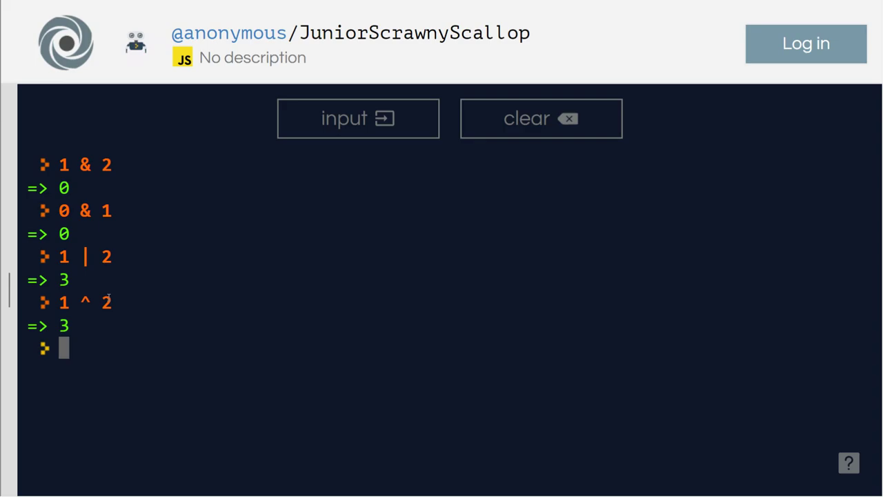
type("~")
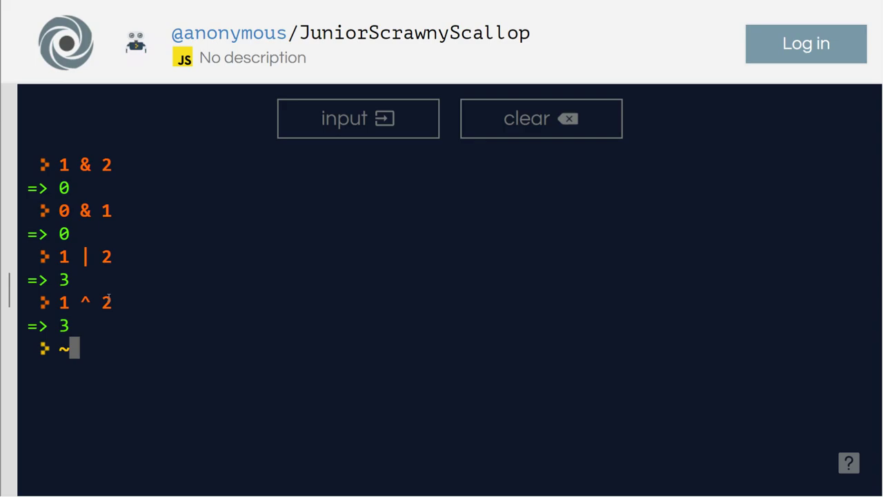
Evaluate ~2 and ~-3, returning -3 and 2.
type("2")
key("Return")
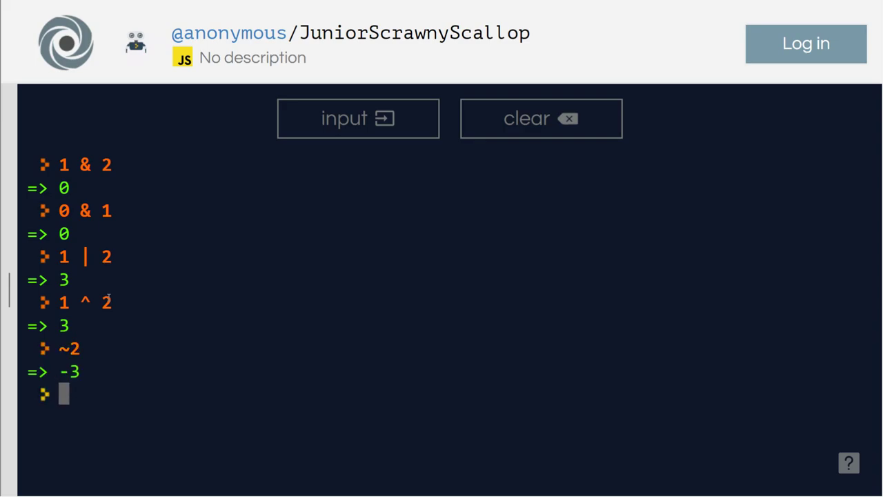
type("~-")
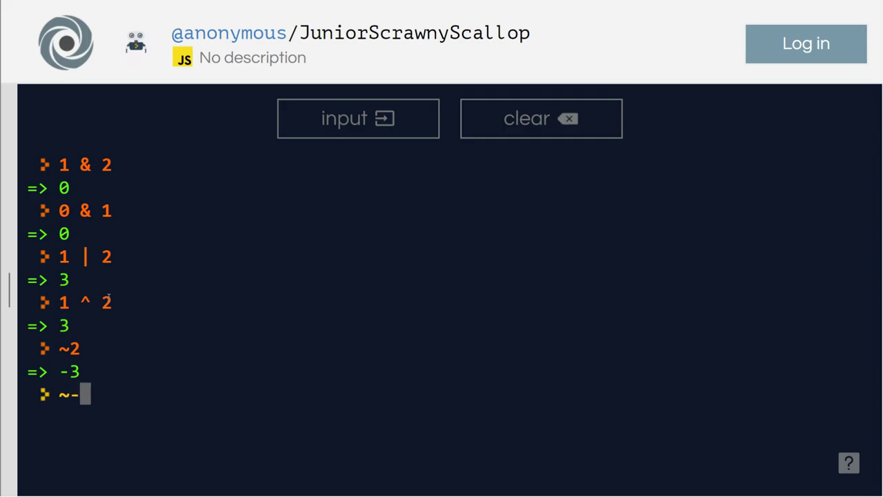
type("3")
key("Return")
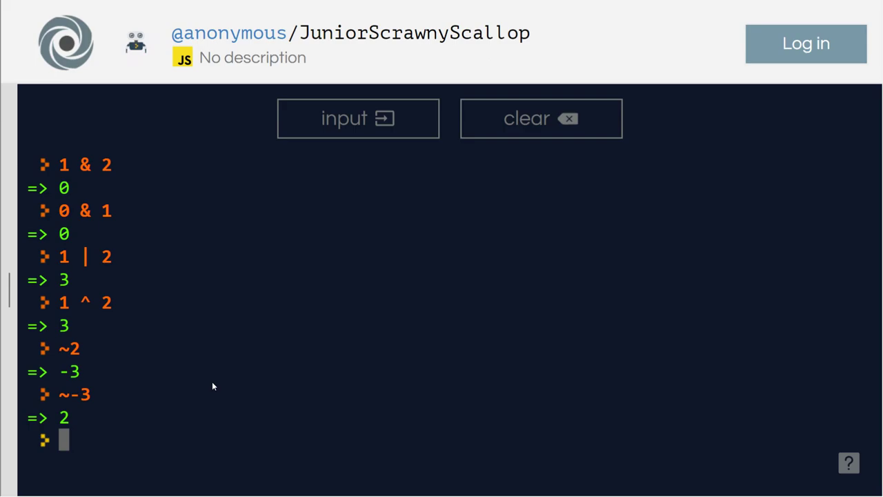
Evaluate the right shift 2 >> 3 (0) and left shift 2 << 3 (16).
type("2 ")
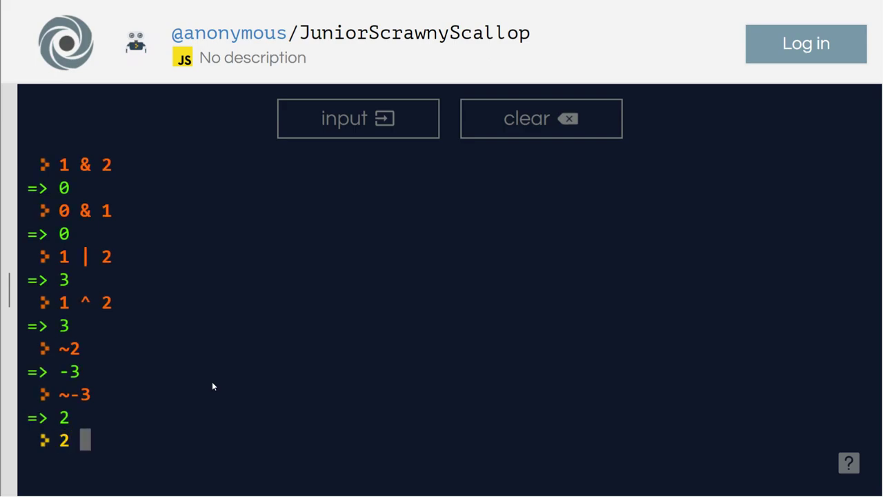
type(">> 3")
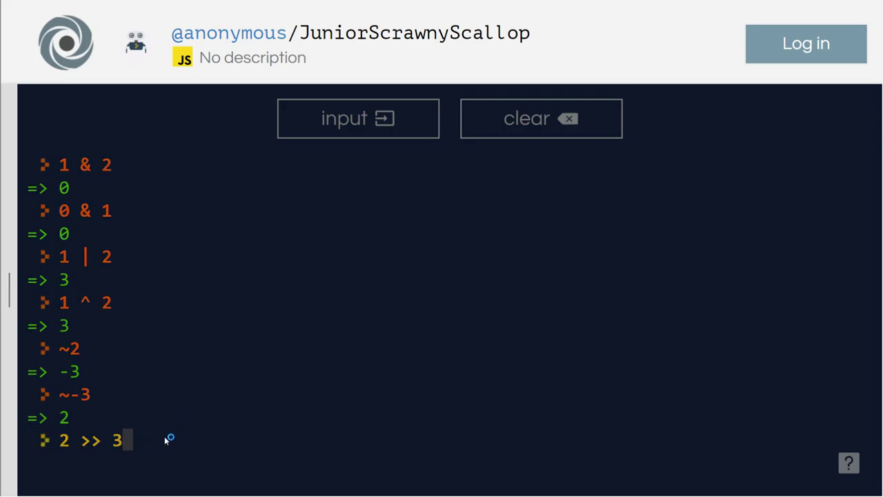
key("Return")
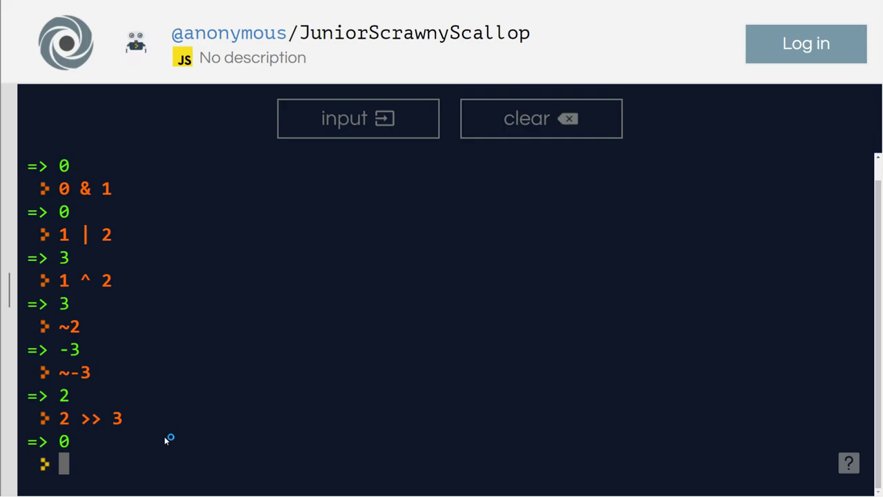
type("2")
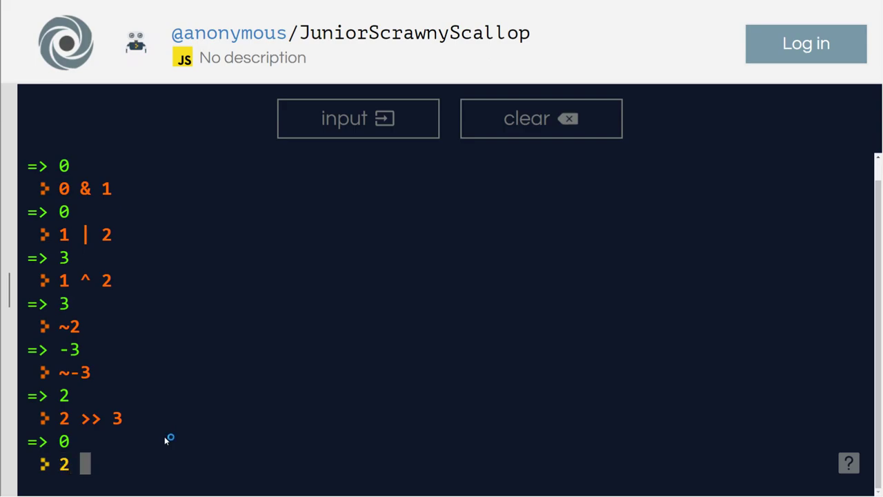
type(" << 3")
key("Return")
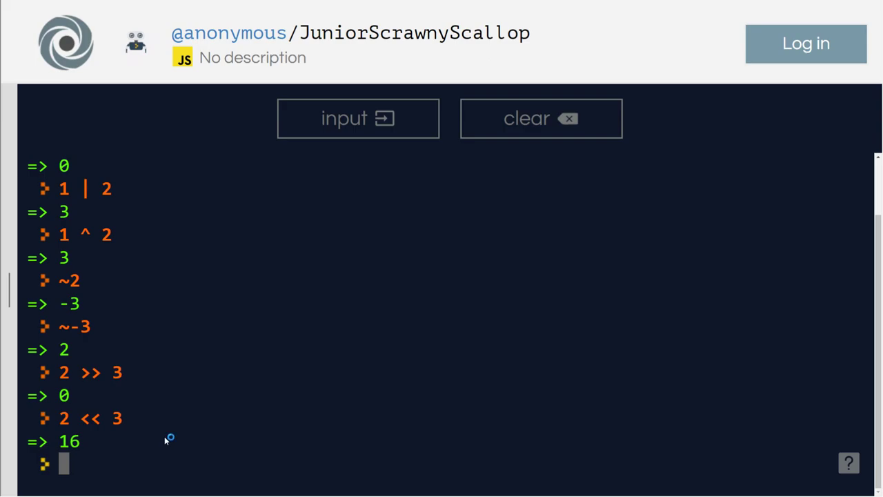
Highlight the earlier shift lines, then evaluate 2**3 to get 8.
left_click_drag(123, 373, 133, 373)
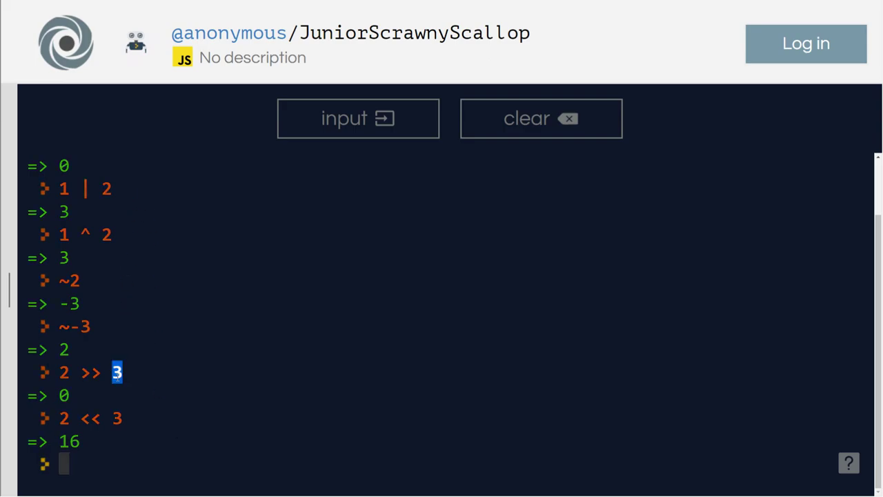
left_click(75, 423)
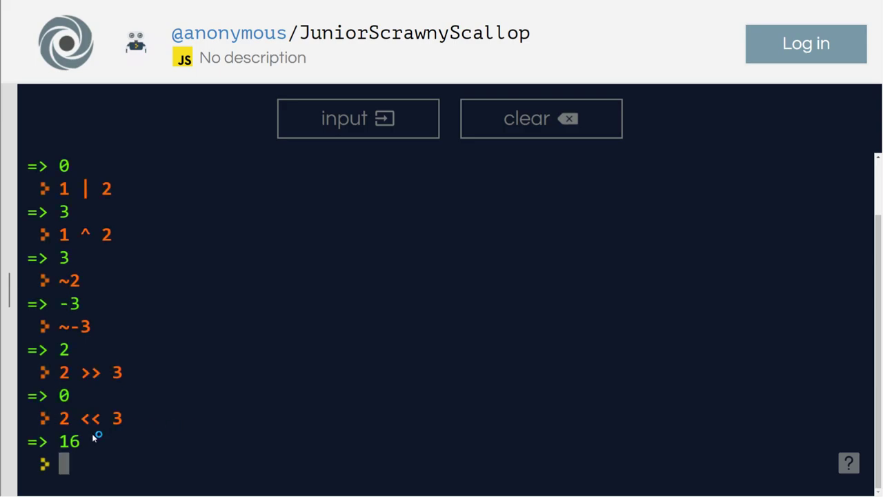
left_click_drag(60, 418, 139, 418)
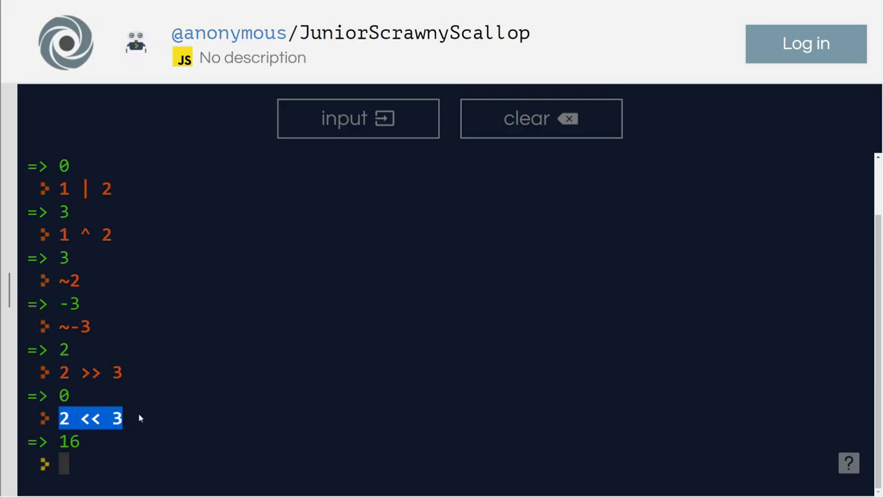
left_click(138, 418)
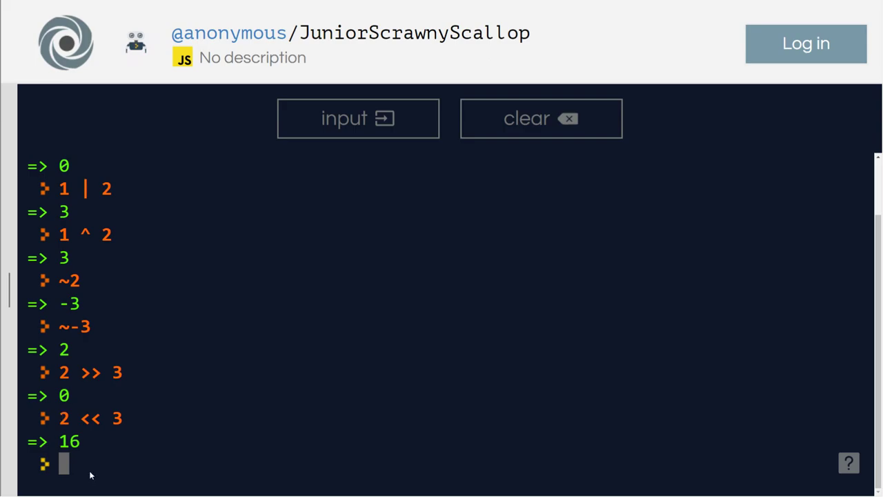
type("2**")
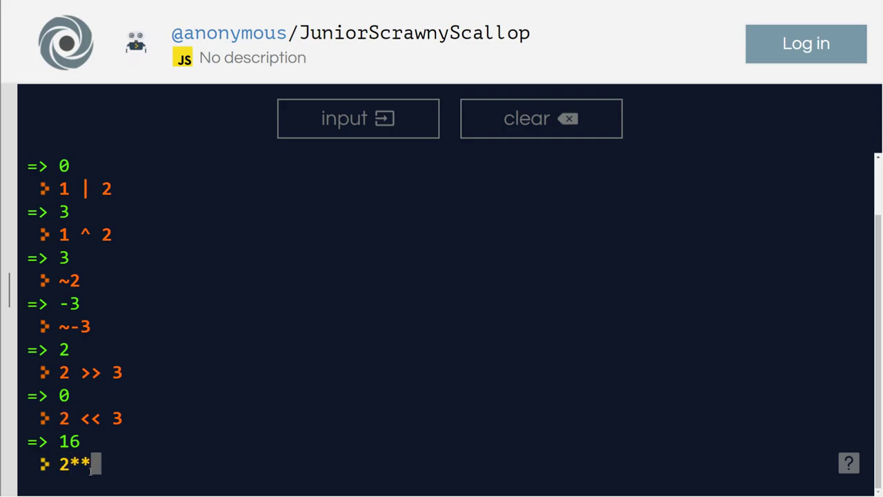
type("3")
key("Return")
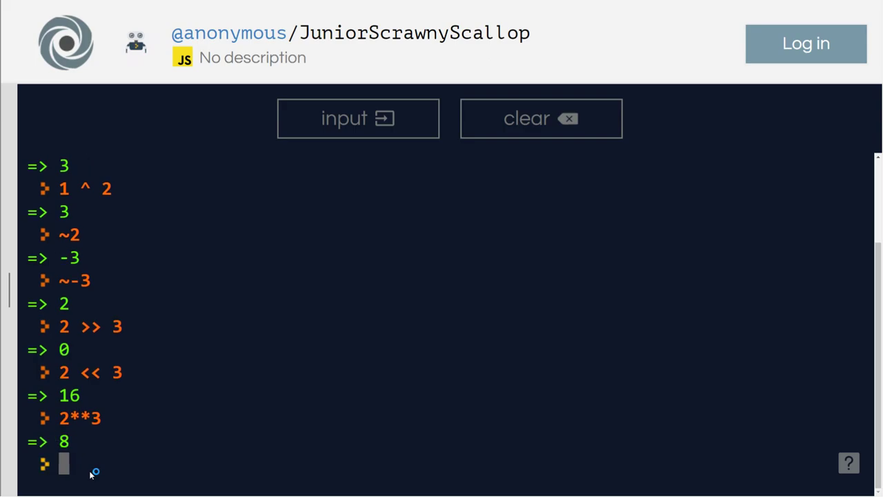
Evaluate 2*2*2 (8), then recall it and extend to 2*2*2*2 (16).
type("2**")
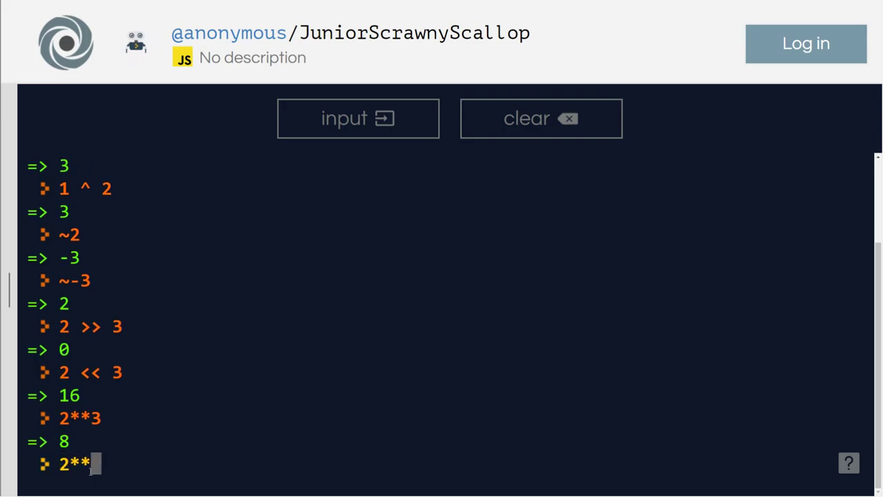
type("*")
key("BackSpace")
key("BackSpace")
key("BackSpace")
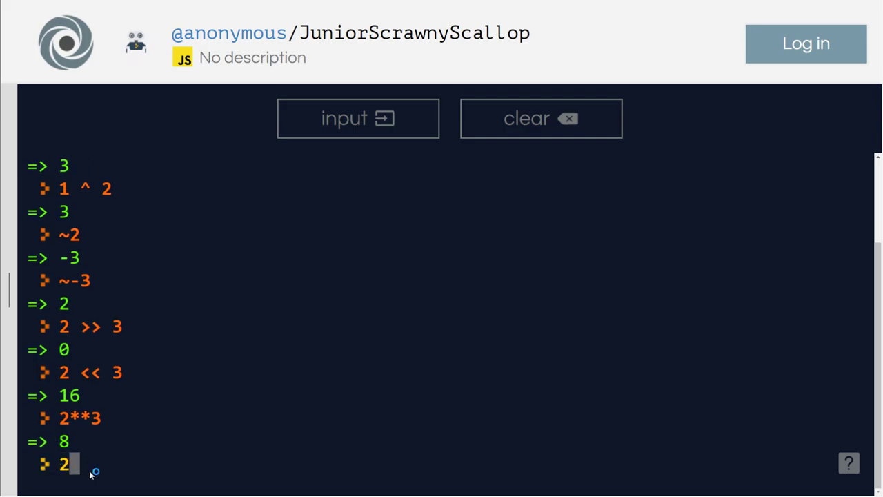
type("*")
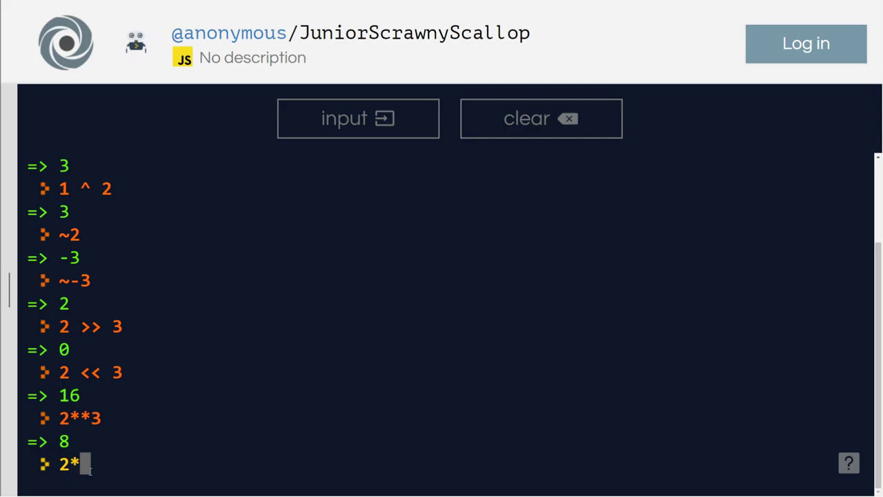
type("2*2*")
key("Return")
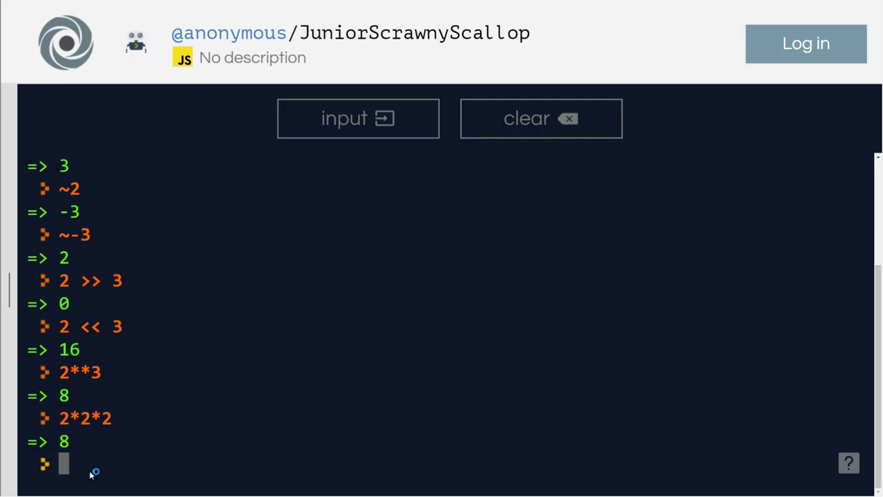
key("Up")
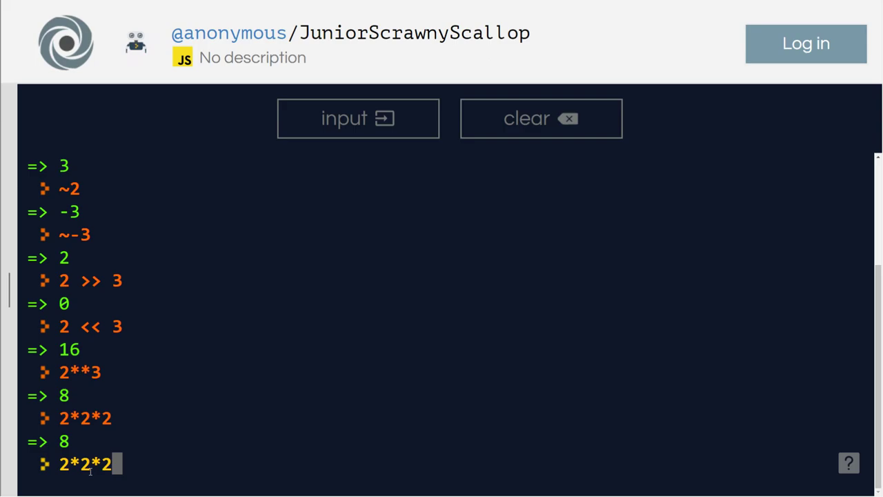
type("*2")
key("Return")
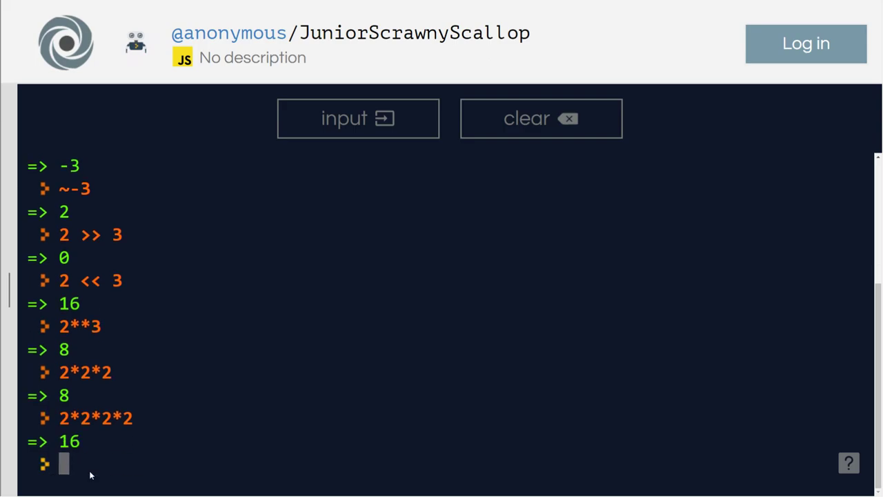
double_click(63, 418)
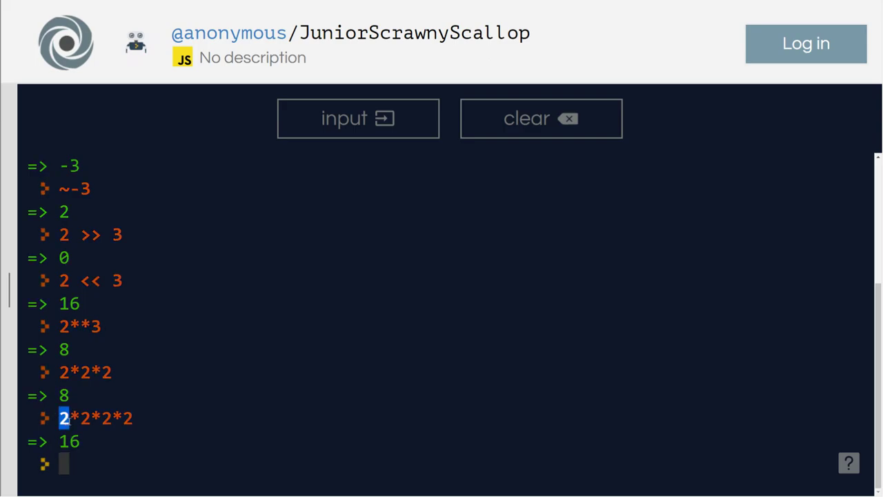
left_click(78, 421)
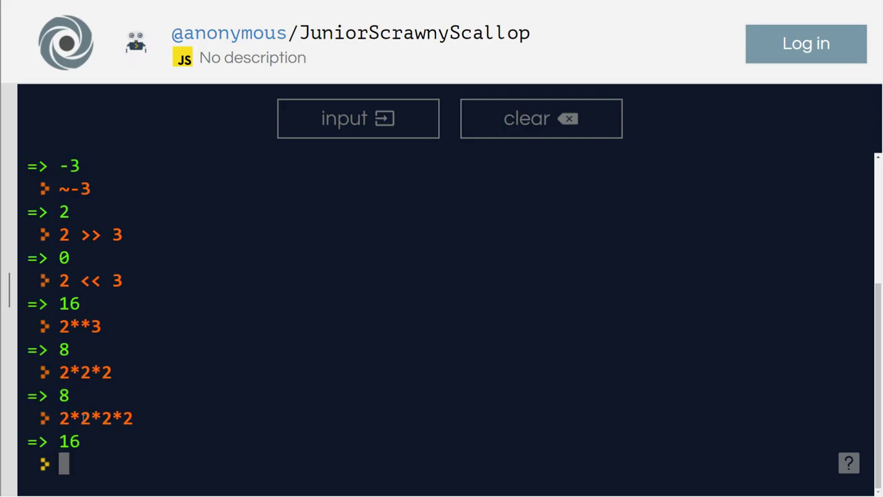
double_click(83, 417)
left_click(83, 417)
double_click(83, 418)
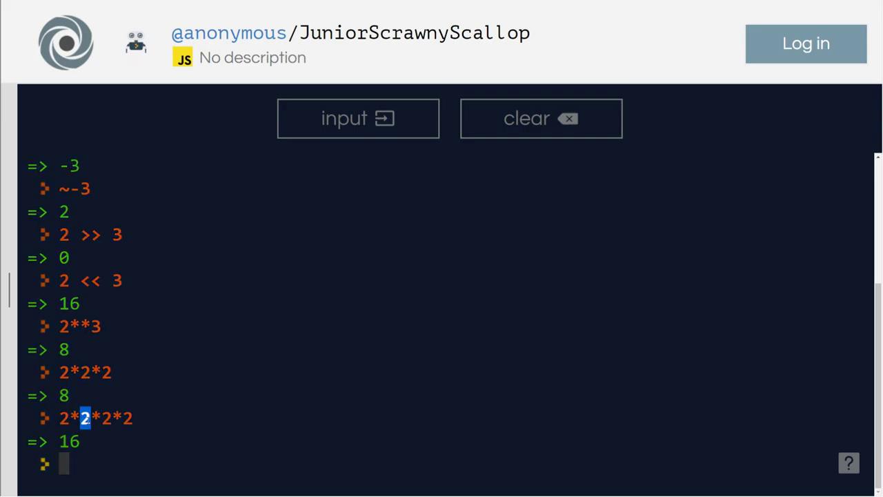
left_click(83, 418)
double_click(83, 418)
left_click(81, 417)
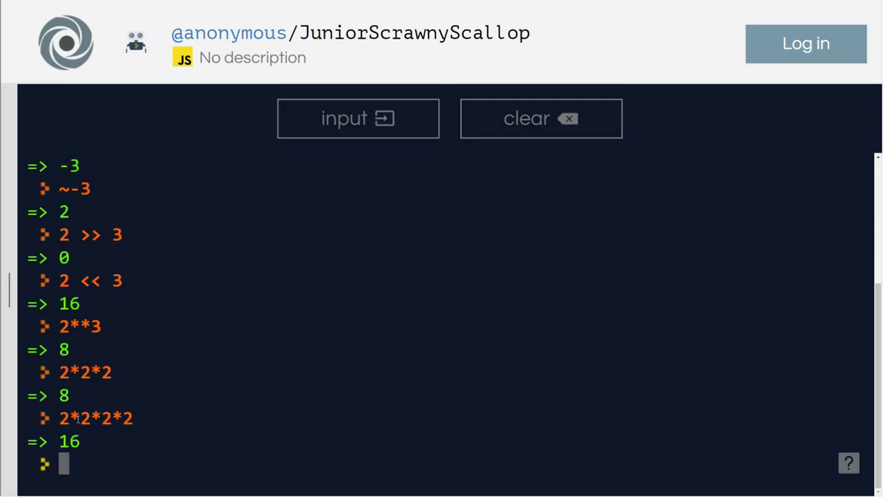
double_click(82, 417)
left_click(83, 418)
double_click(106, 417)
left_click(127, 417)
double_click(128, 418)
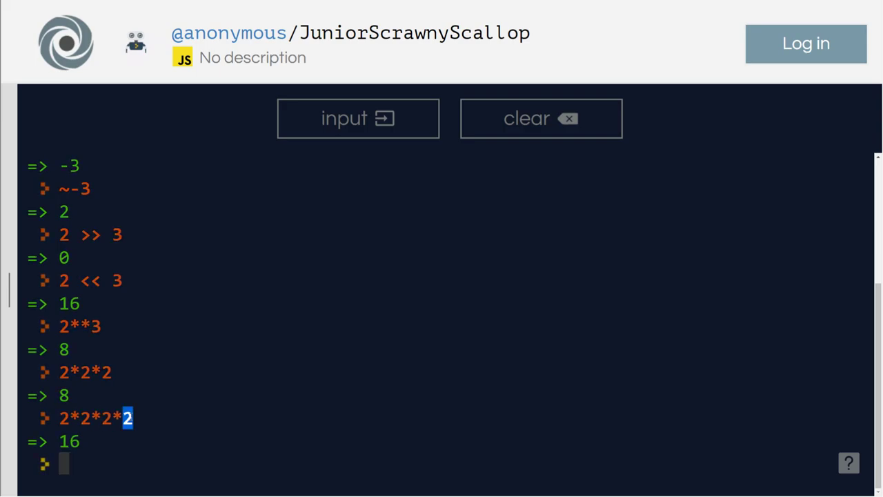
left_click(94, 467)
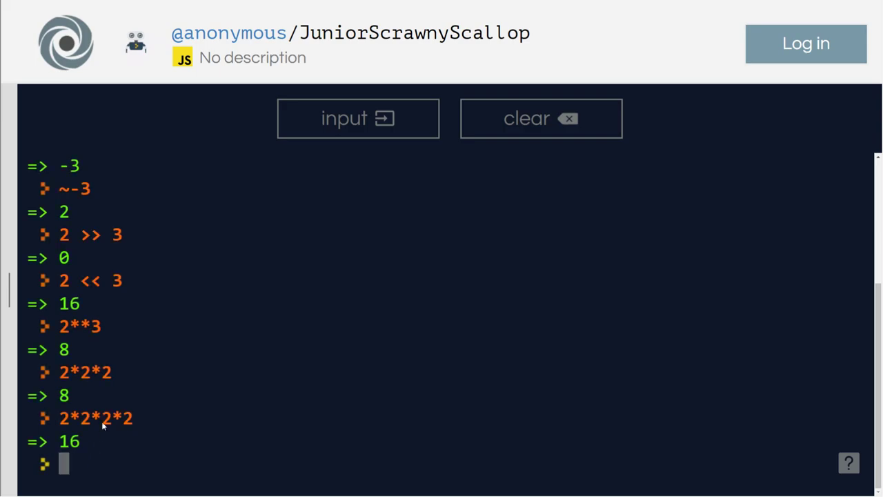
double_click(96, 326)
left_click(114, 280)
Evaluate the left shift 2 << 4, which returns 32.
type("2 ")
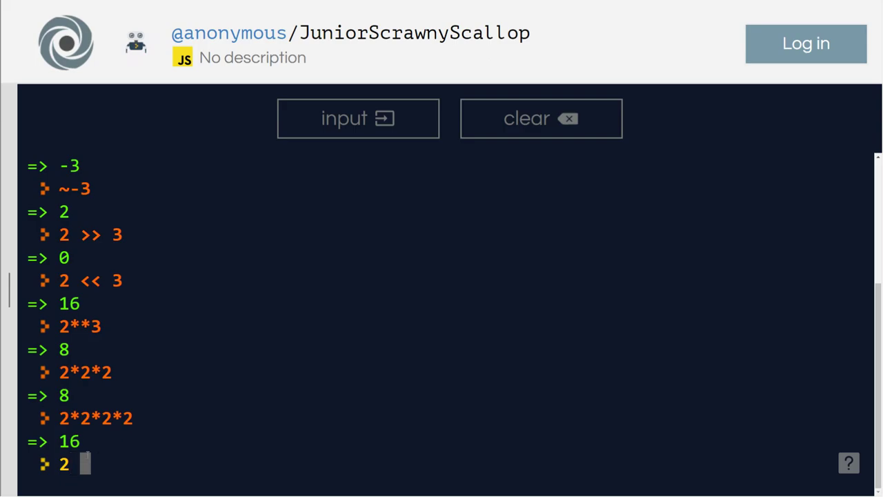
type("<<")
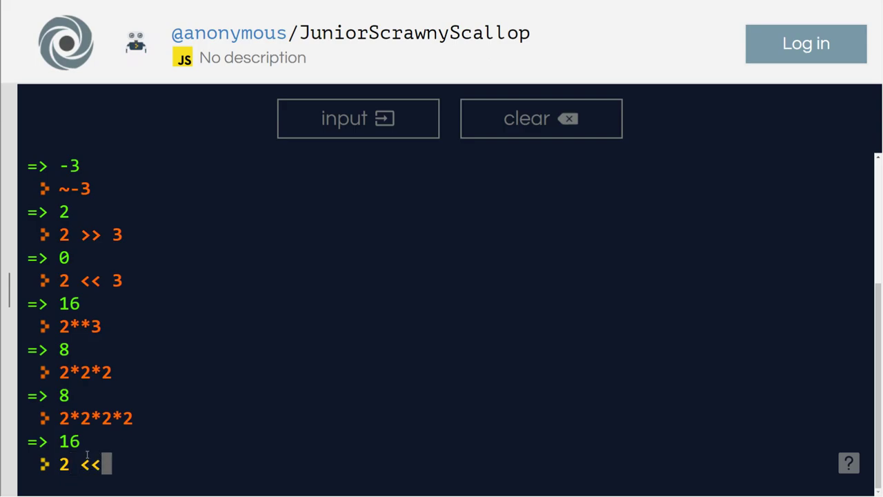
type(" 4")
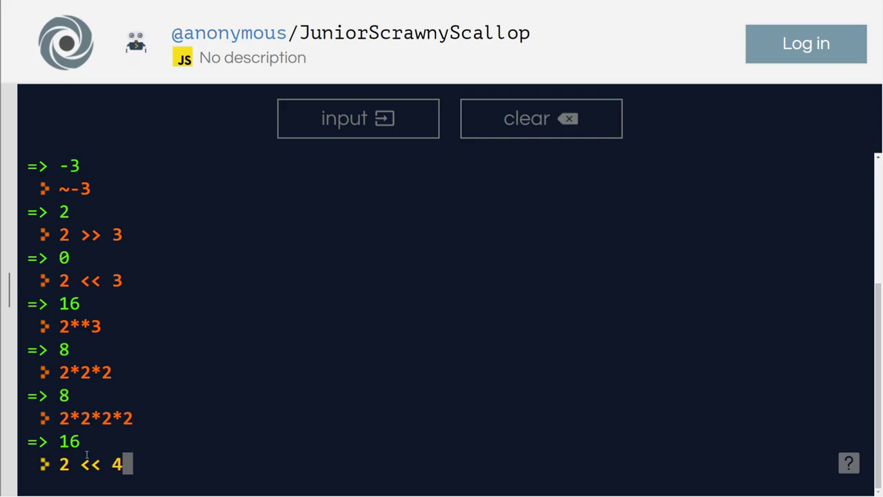
key("Return")
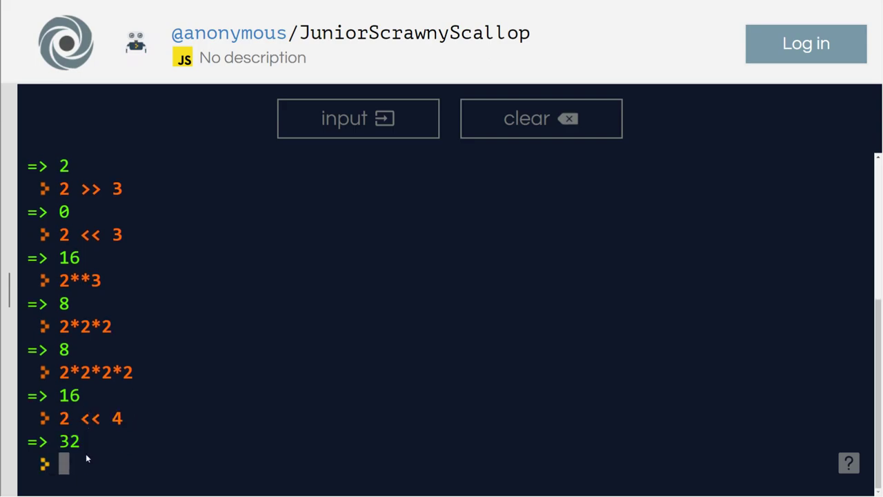
type("2<< 4")
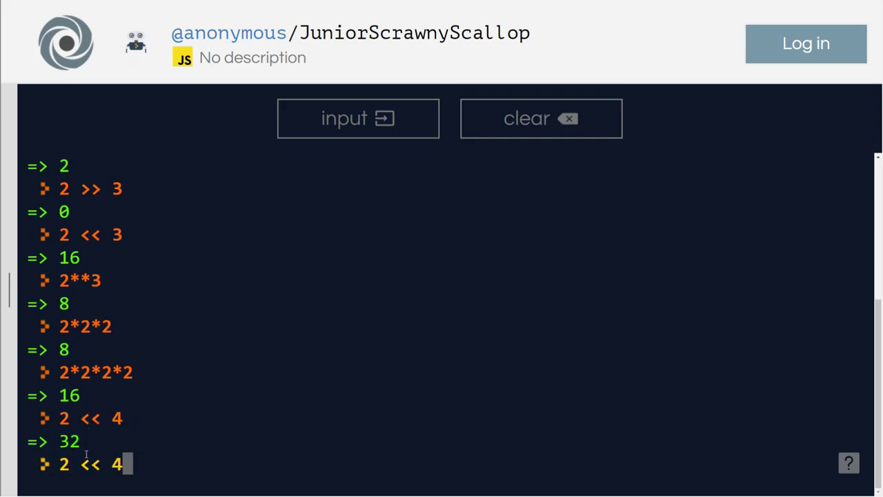
Recall 2*2*2*2, extend it to 2*2*2*2*2, and evaluate it to 32.
key("Up")
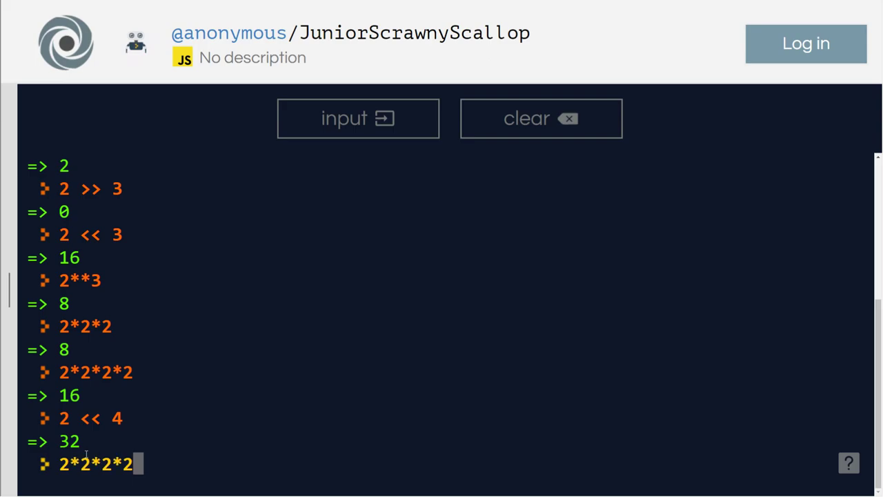
type("*2")
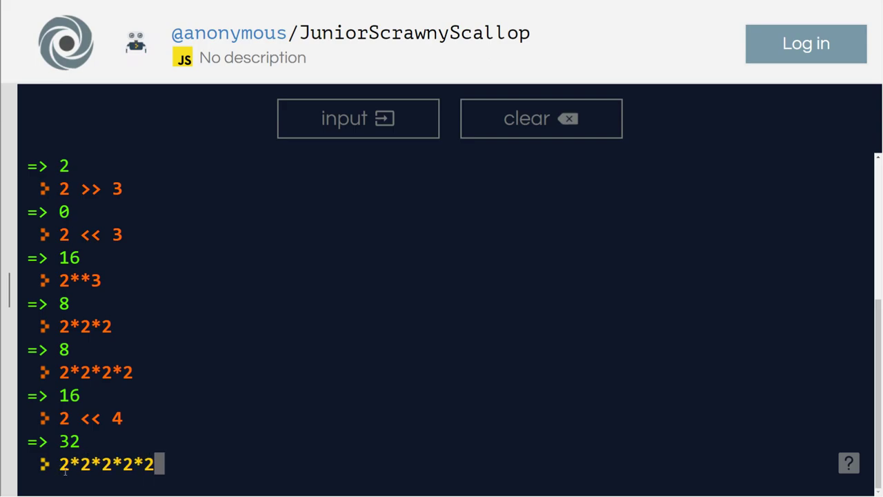
double_click(65, 466)
double_click(85, 465)
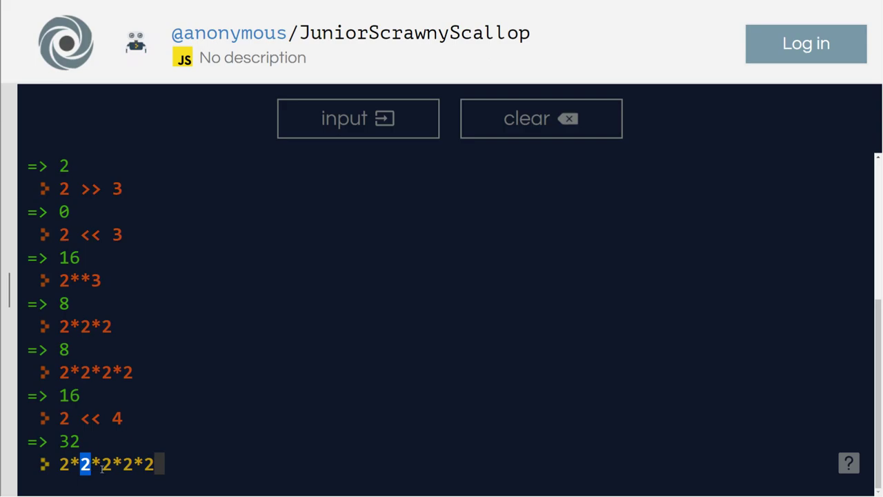
double_click(105, 466)
double_click(128, 465)
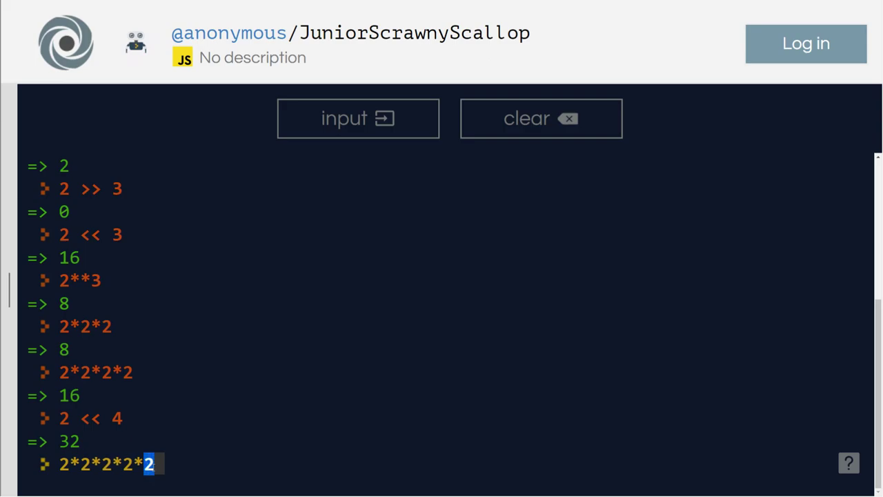
left_click(179, 471)
key("Return")
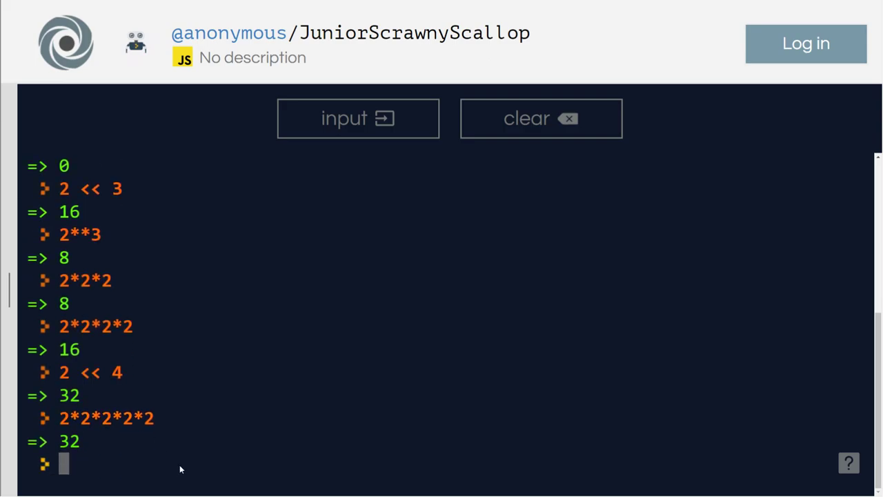
Evaluate the right shift 32 >> 4, which returns 2.
type("32")
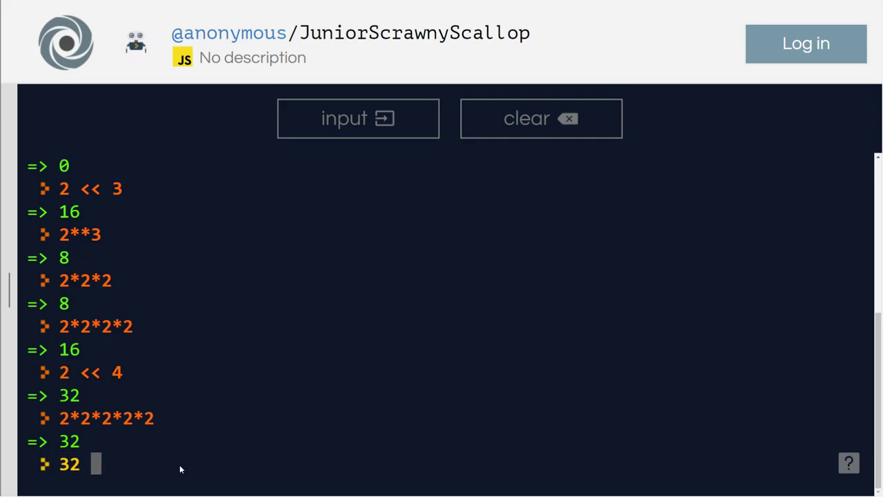
type(" >>")
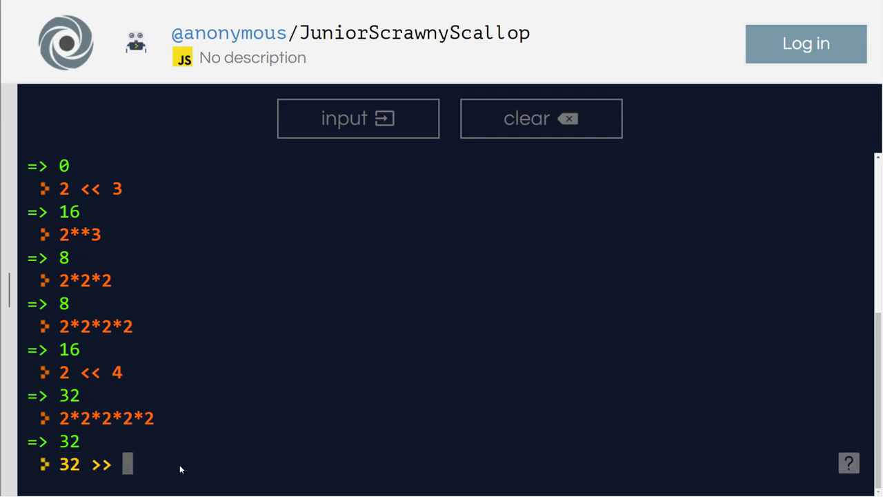
type(" 4")
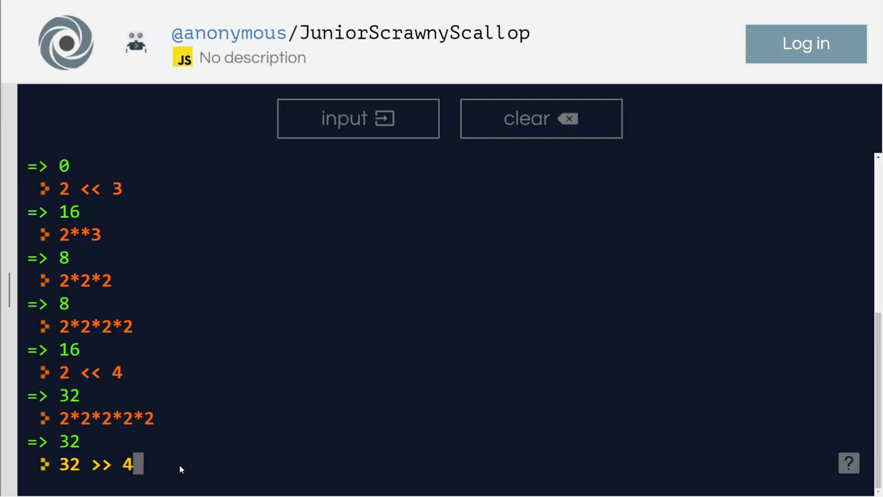
key("Return")
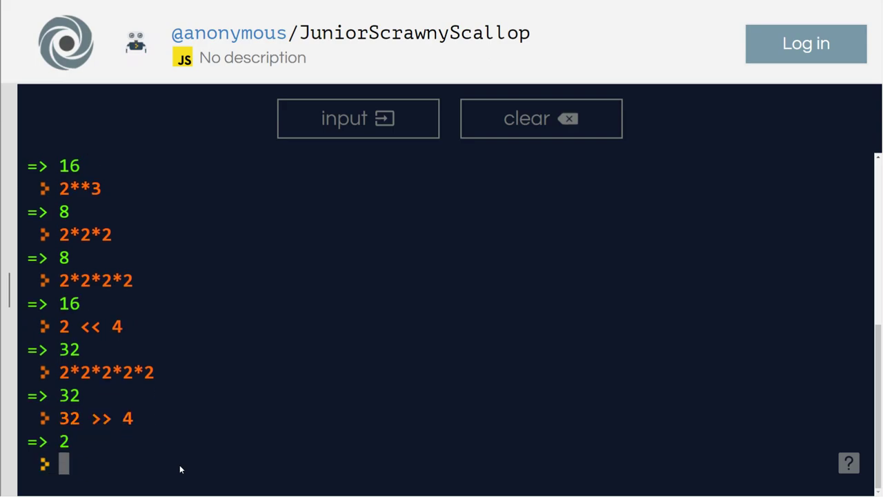